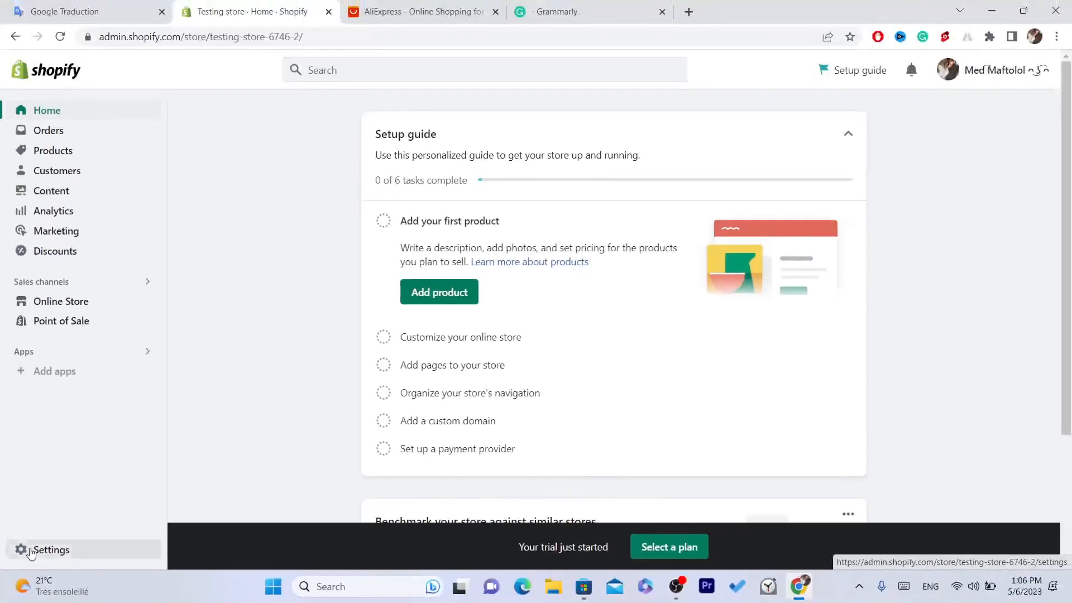
Open the Shopify App Store from the store settings' Apps and sales channels section
click(71, 522)
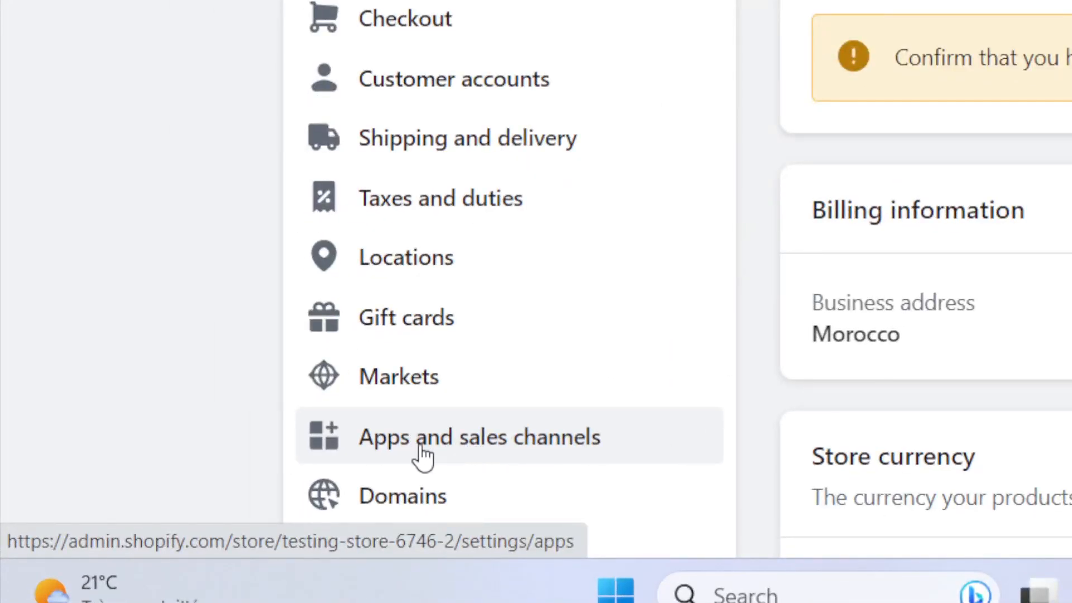
click(423, 446)
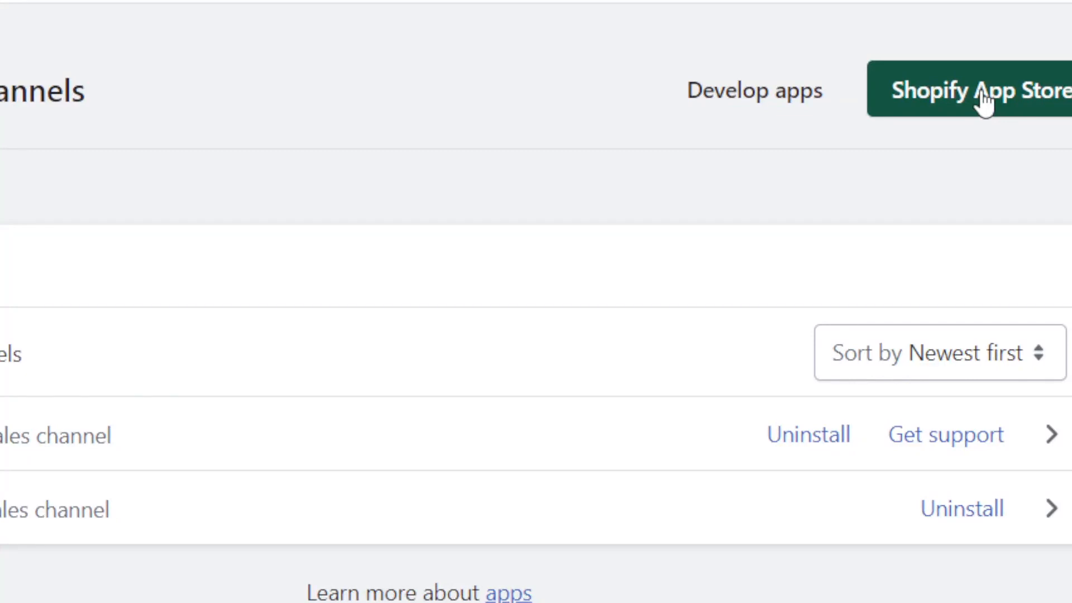
click(900, 150)
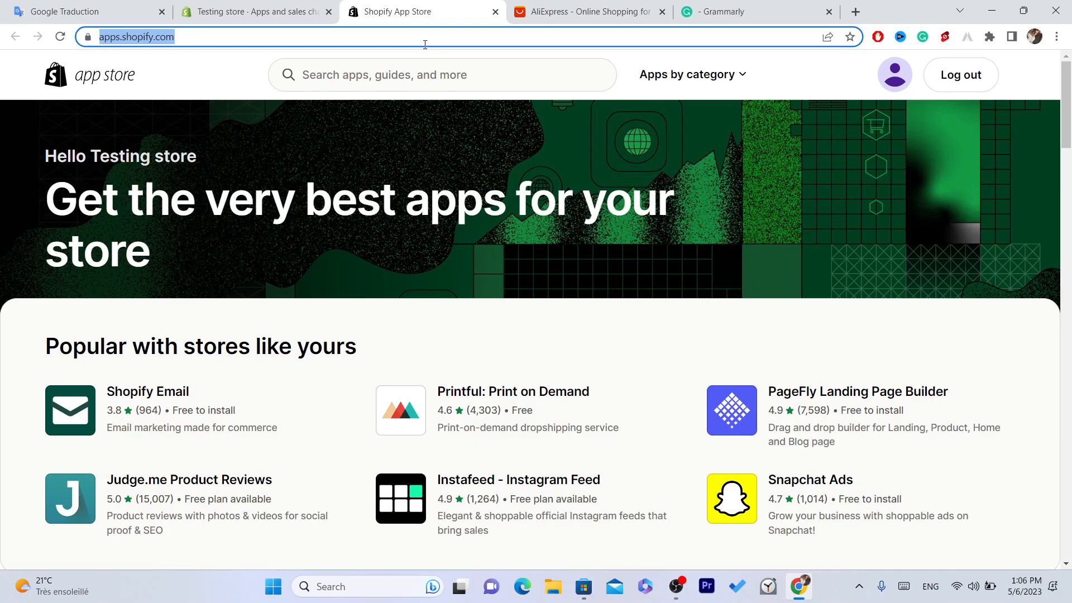
Search the app store for "desers" and open the DSers-AliExpress Dropshipping app listing
click(391, 76)
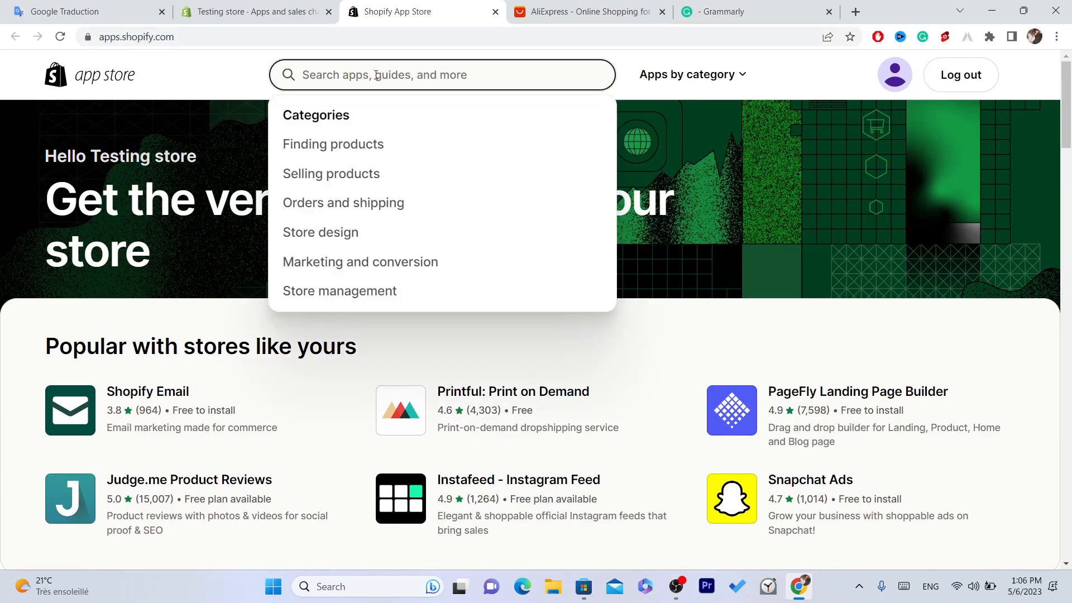
text(des)
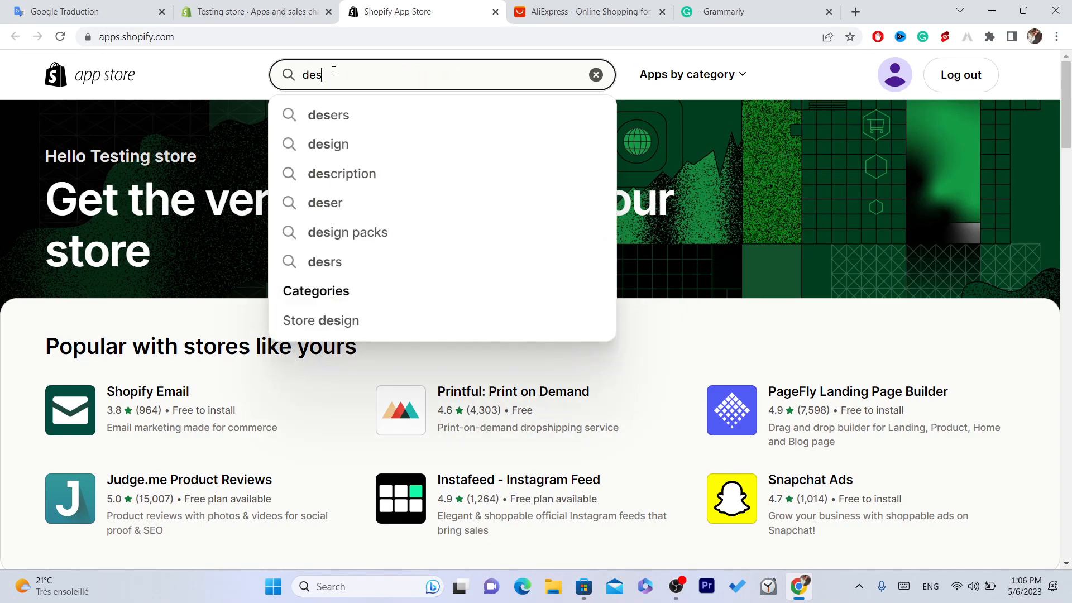
click(324, 115)
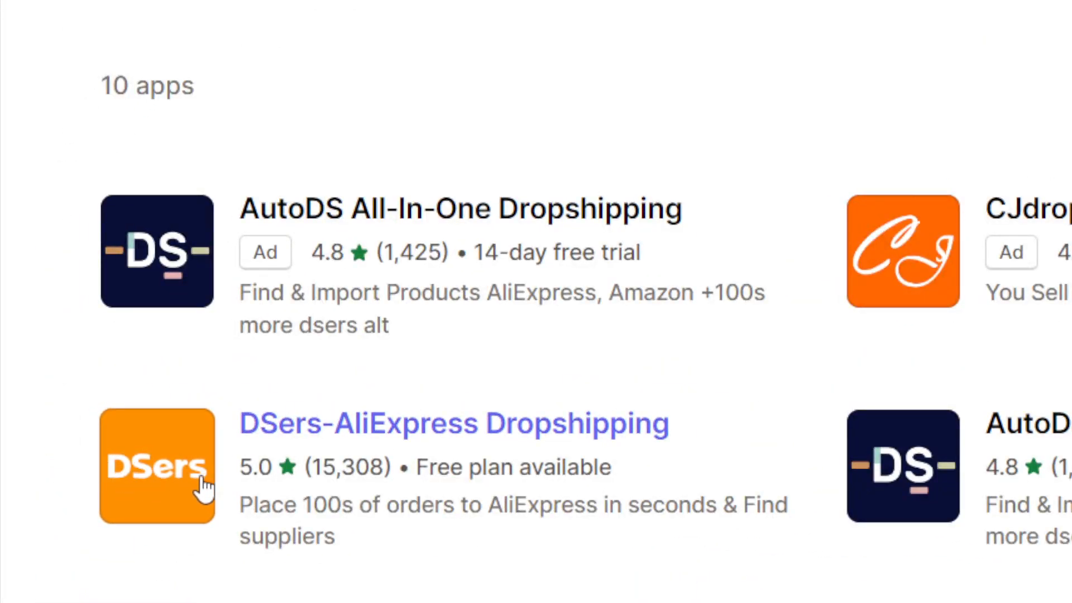
click(296, 447)
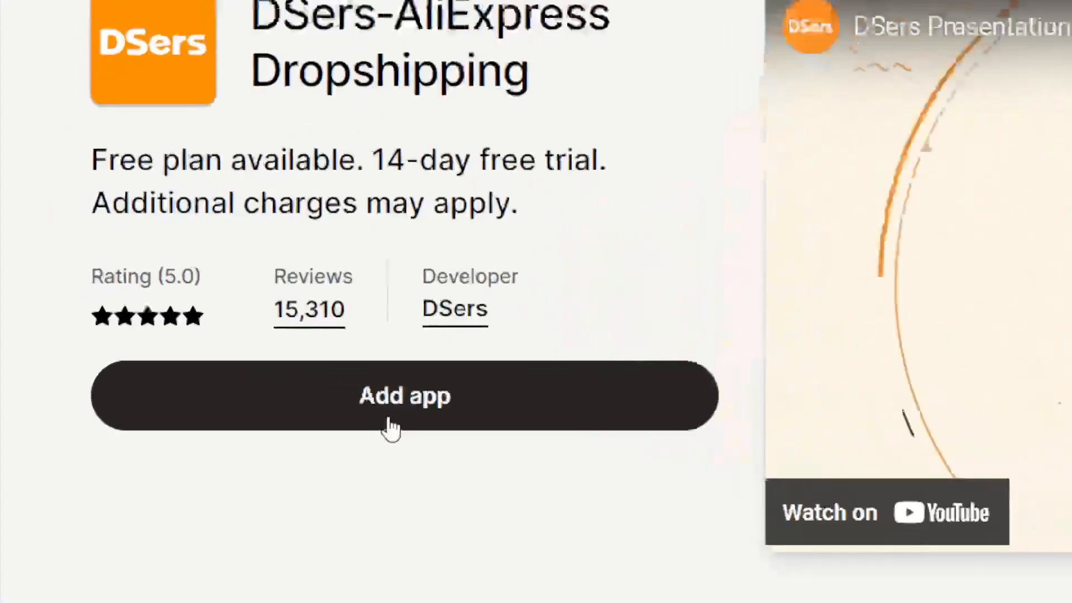
Add and install the DSers-AliExpress Dropshipping app on the Testing store
click(390, 427)
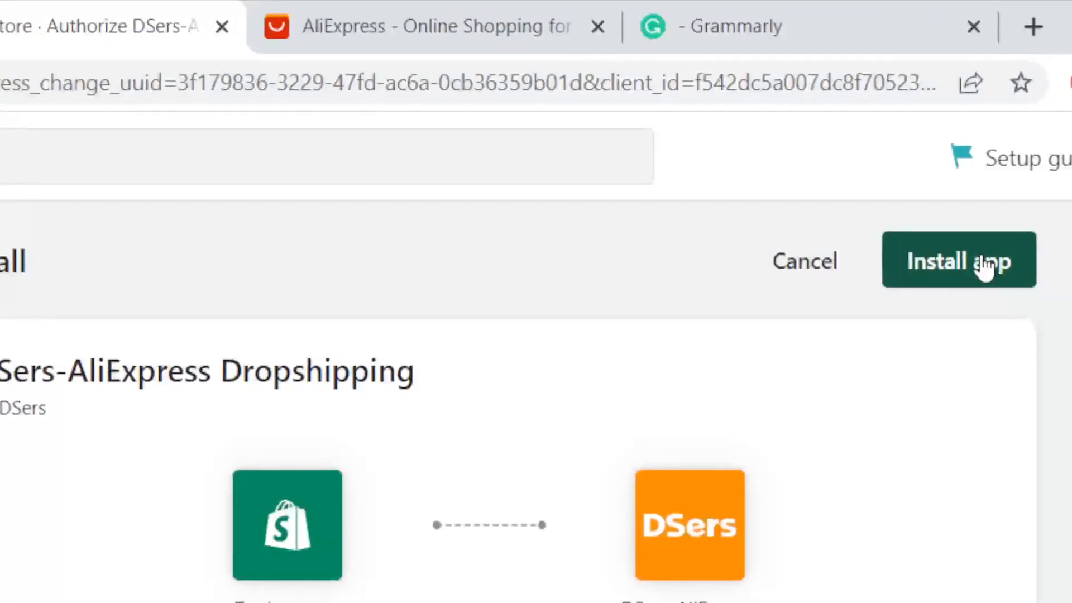
click(830, 118)
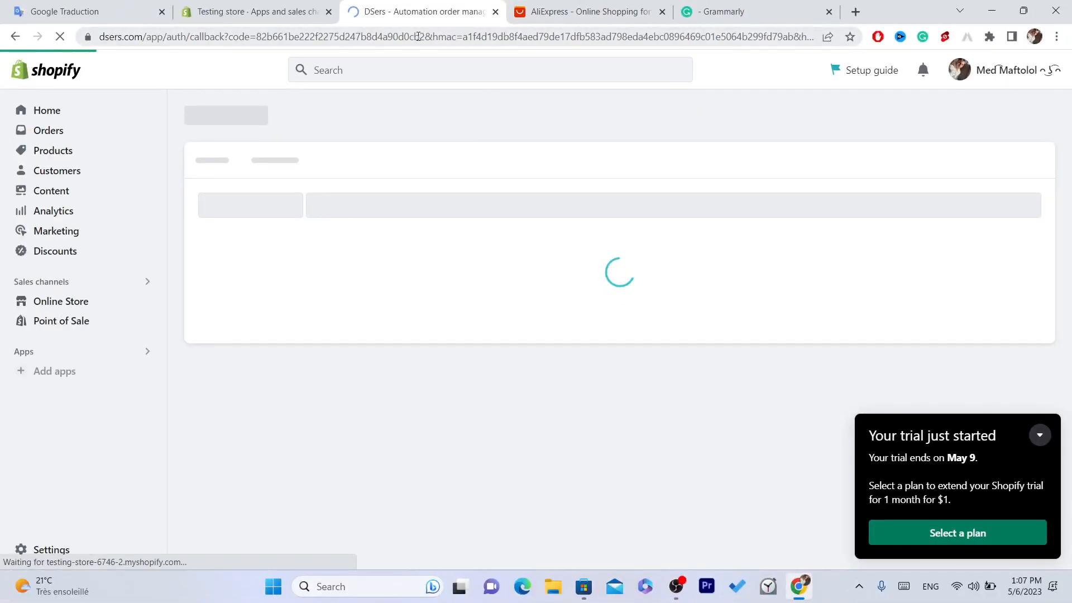
click(44, 84)
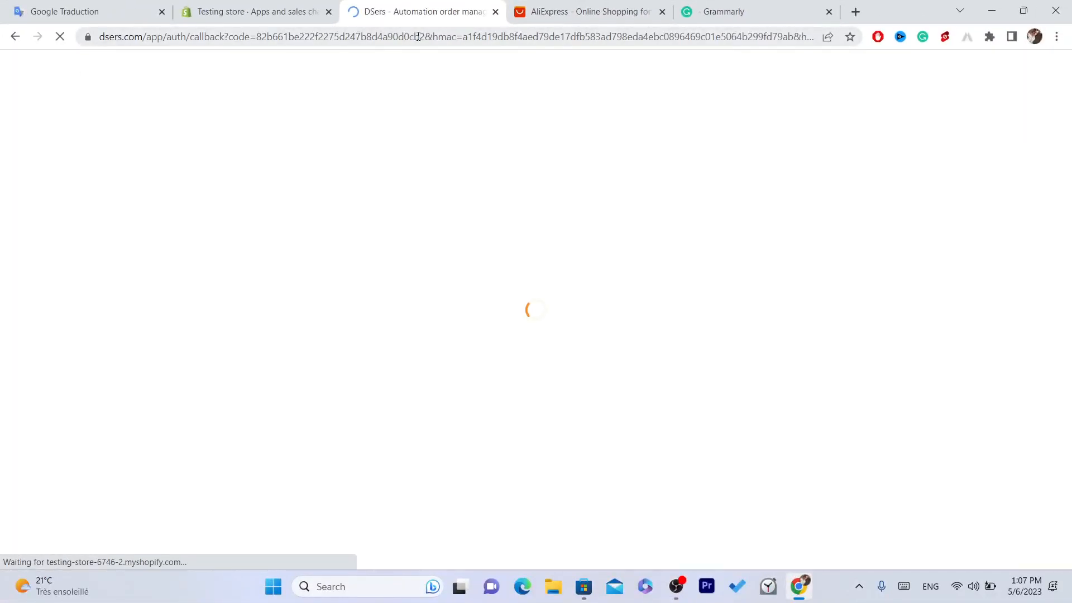
click(417, 36)
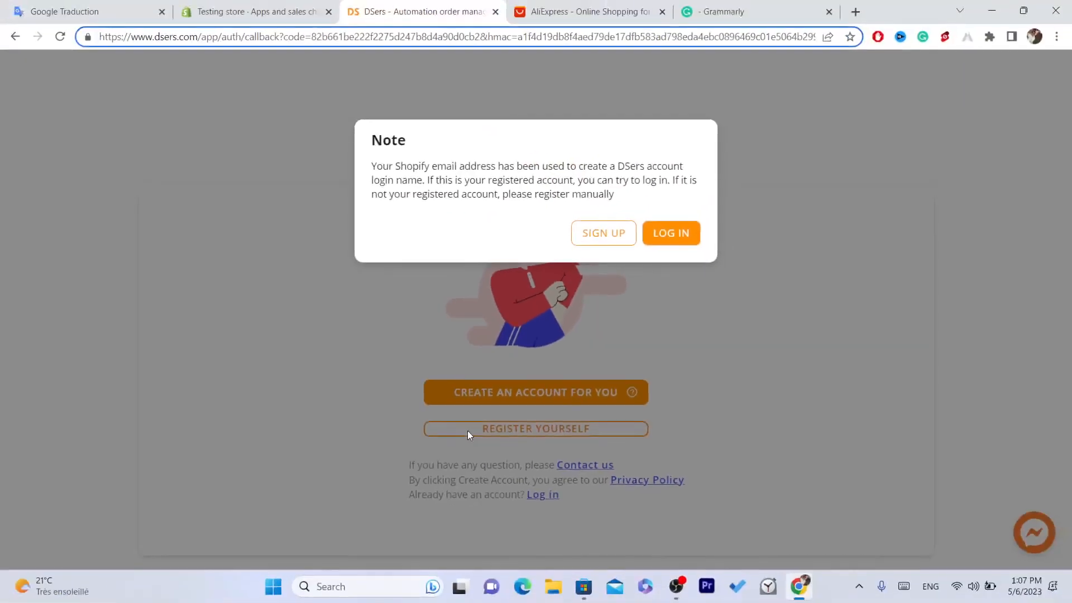
Log in to the DSers account using the saved email and password
click(596, 244)
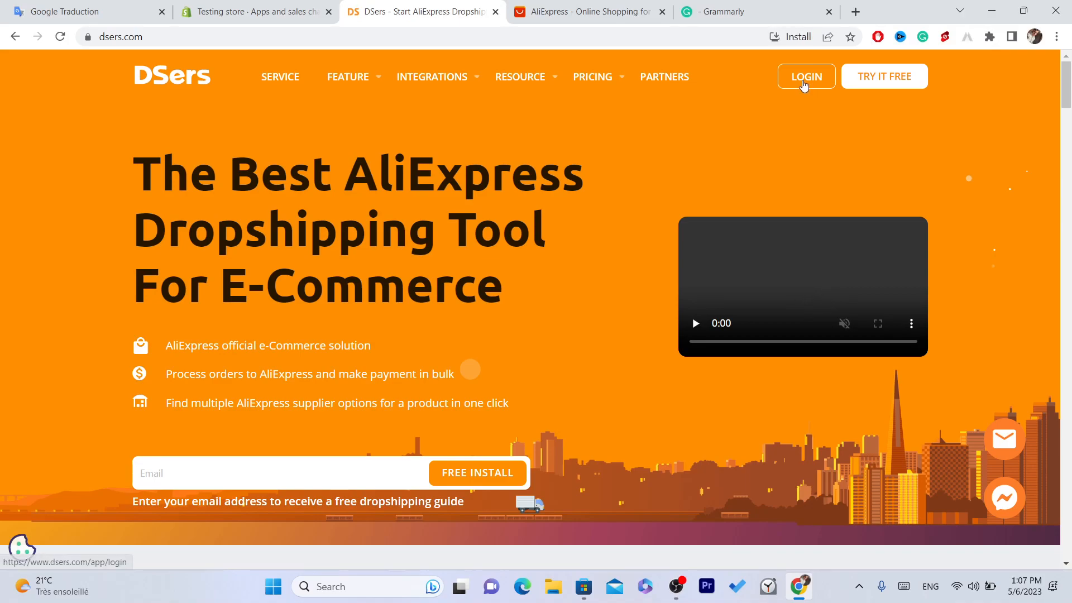
click(460, 44)
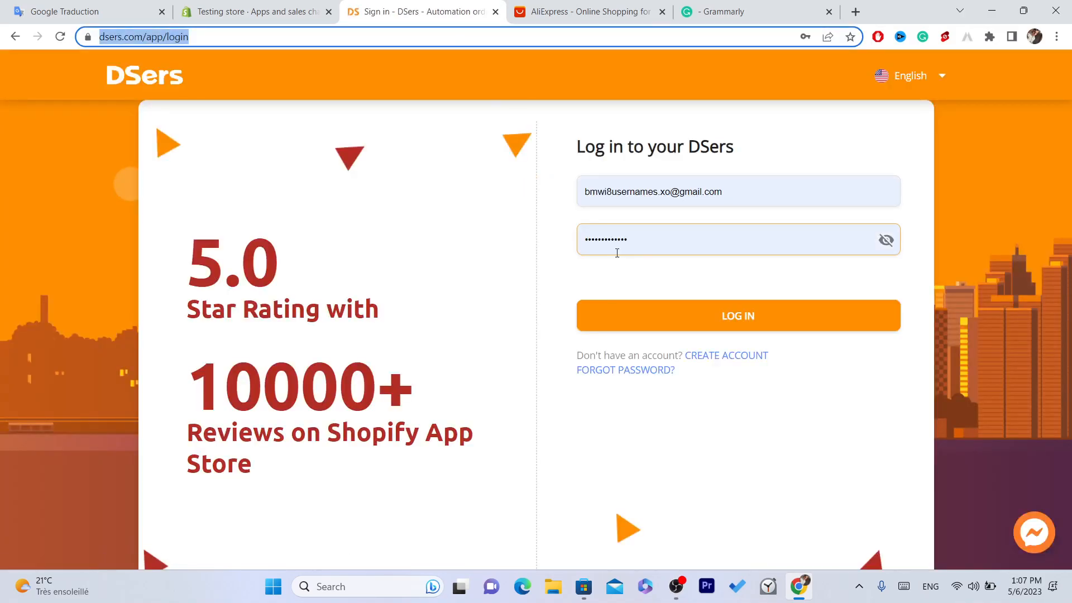
click(724, 328)
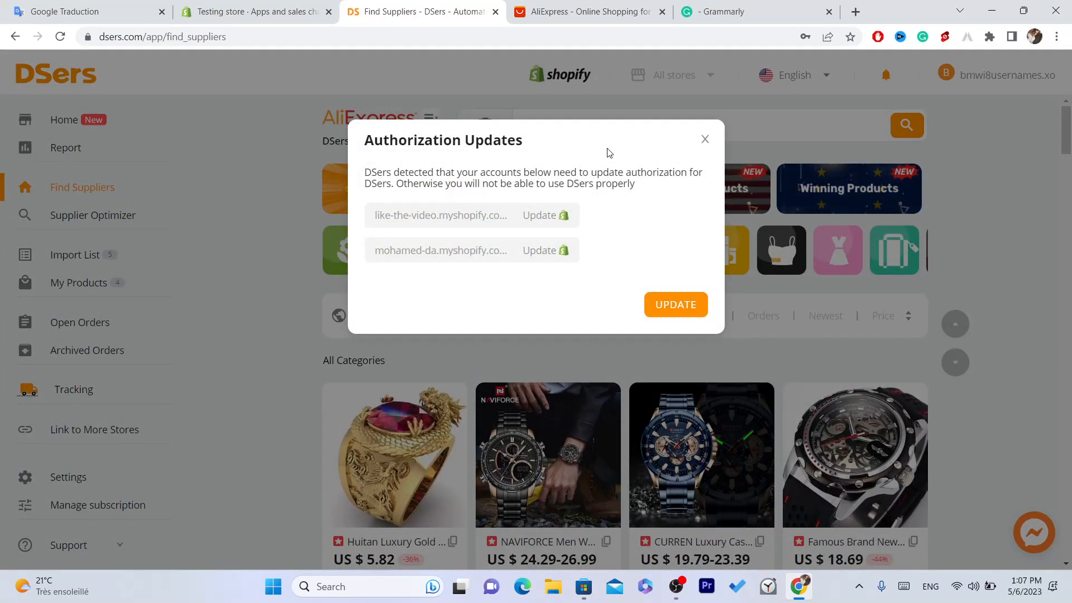
Close the Authorization Updates dialog and open the DSers Home page
click(705, 140)
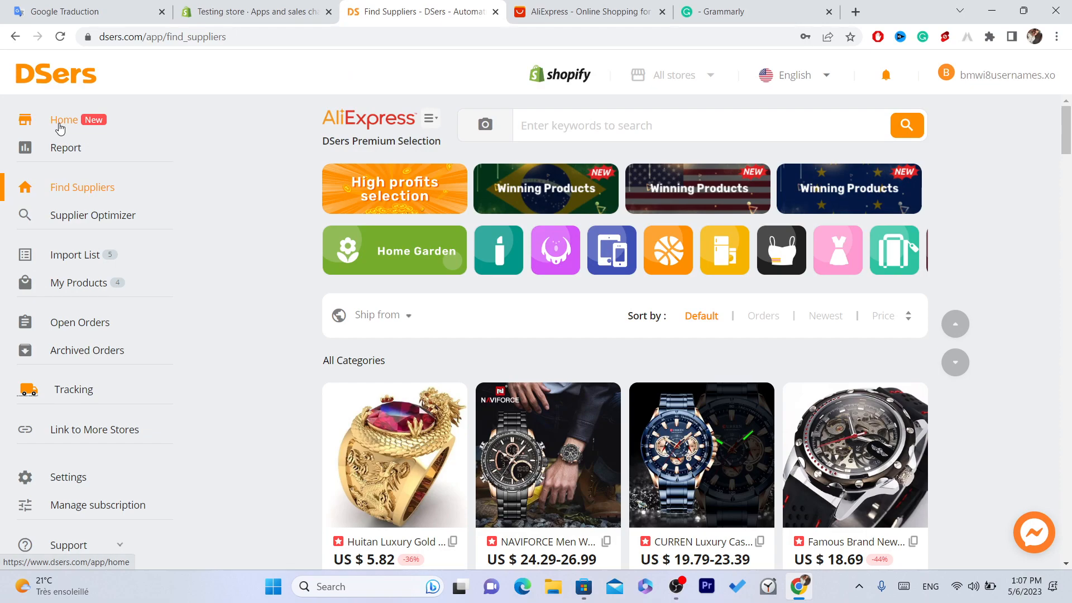
click(61, 125)
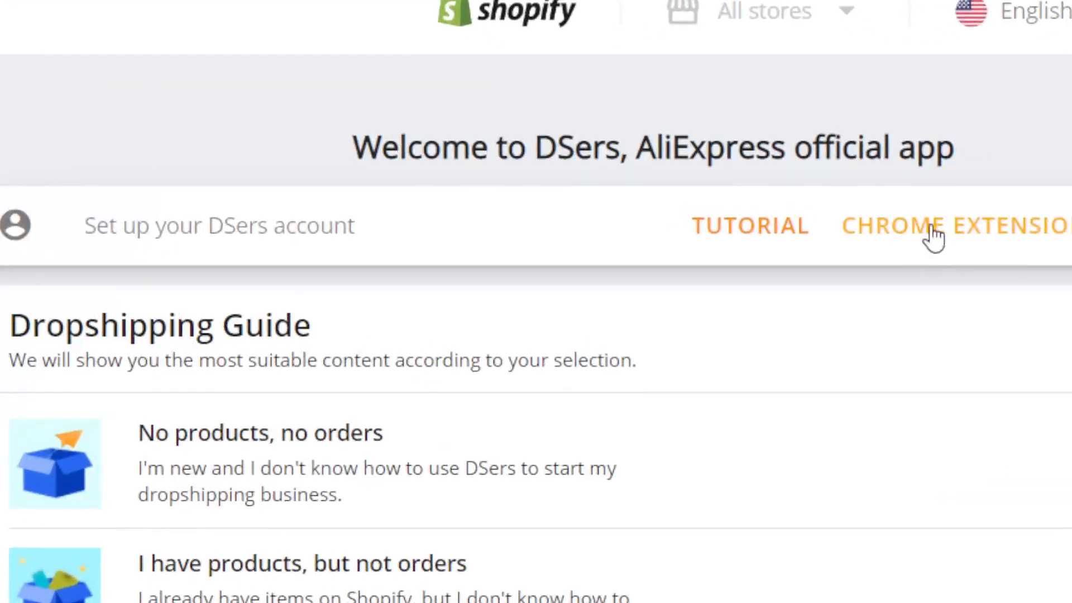
Install the DSers - AliExpress.com Product Importer Chrome extension from the Chrome Web Store
click(940, 232)
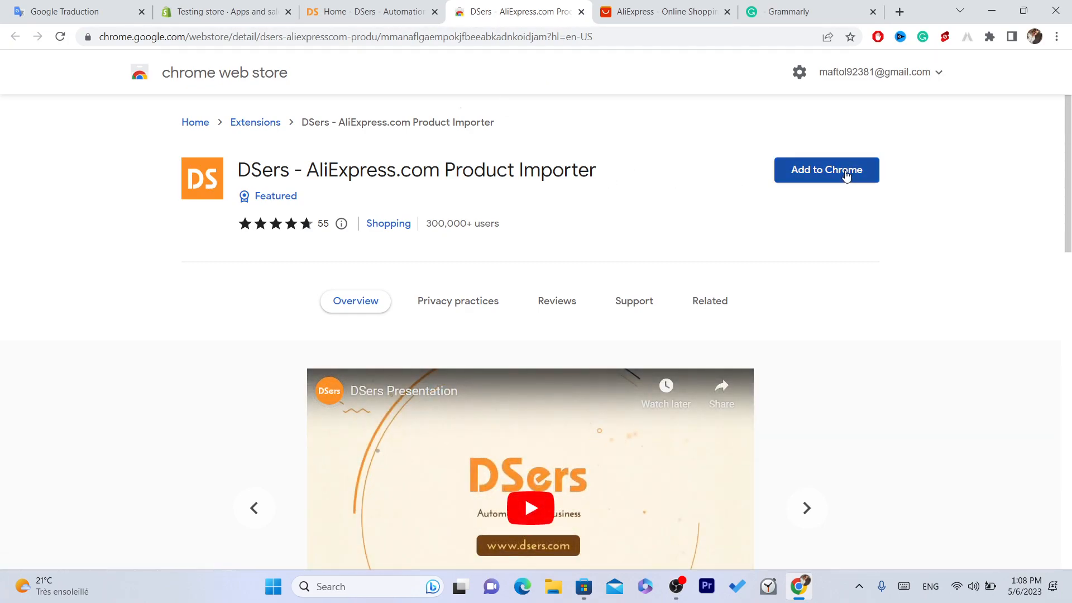
click(809, 167)
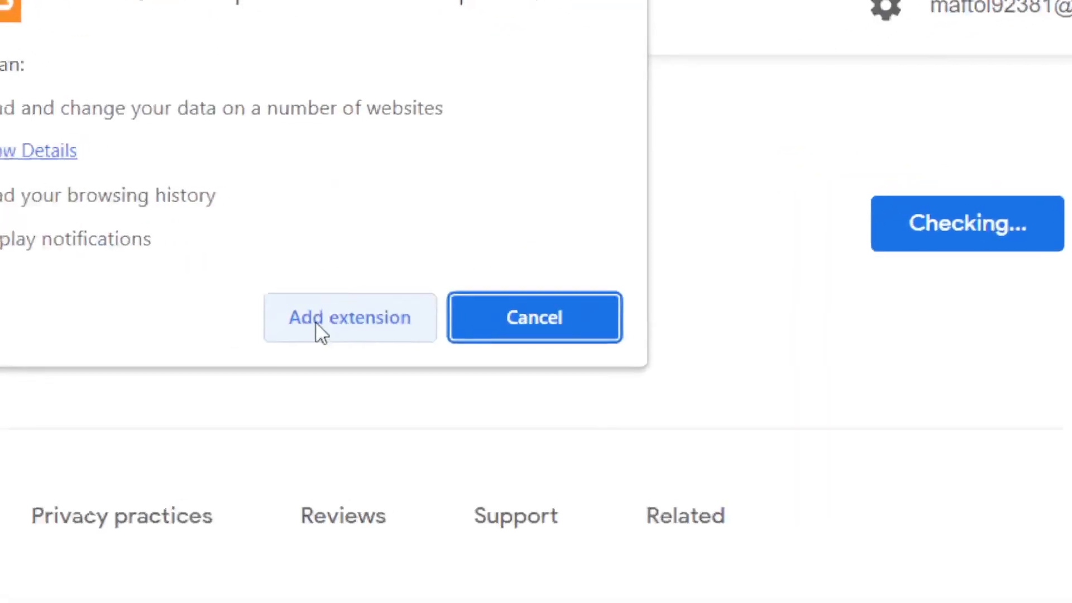
click(546, 215)
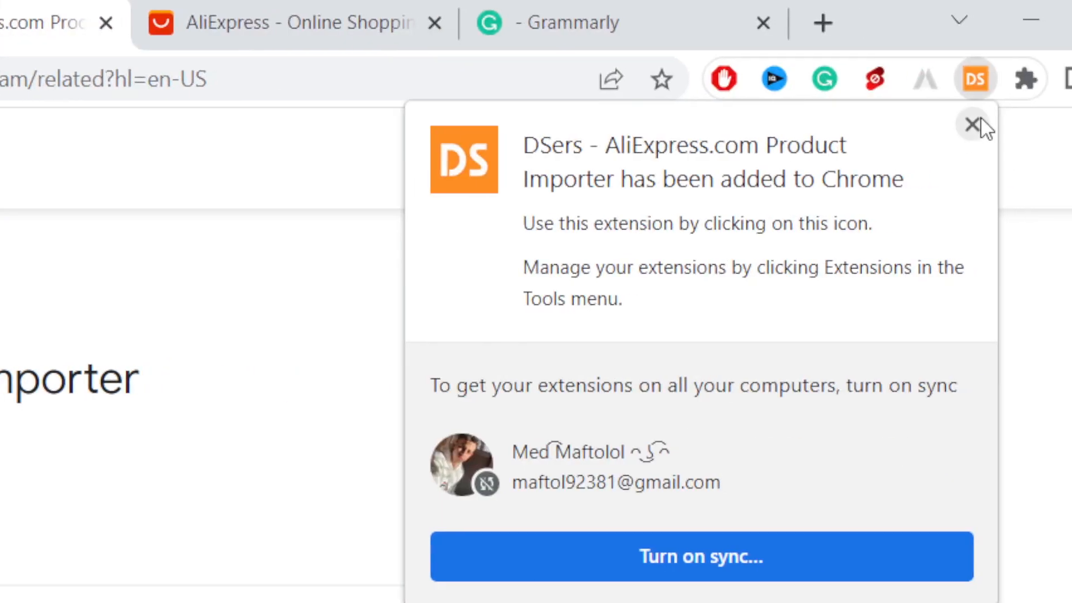
click(972, 124)
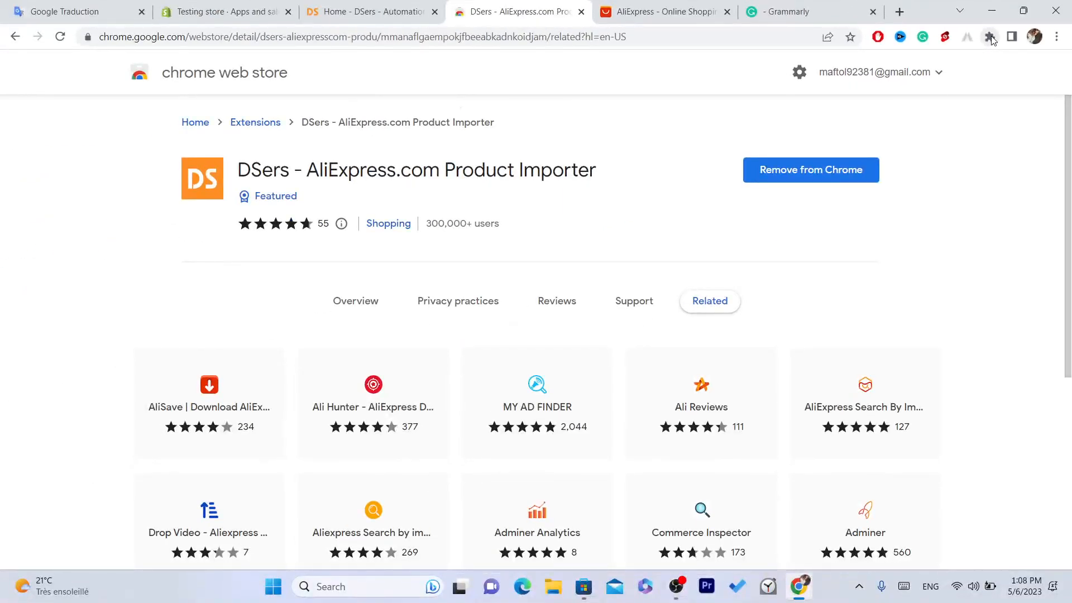
Pin the DSers extension to the browser toolbar
click(989, 37)
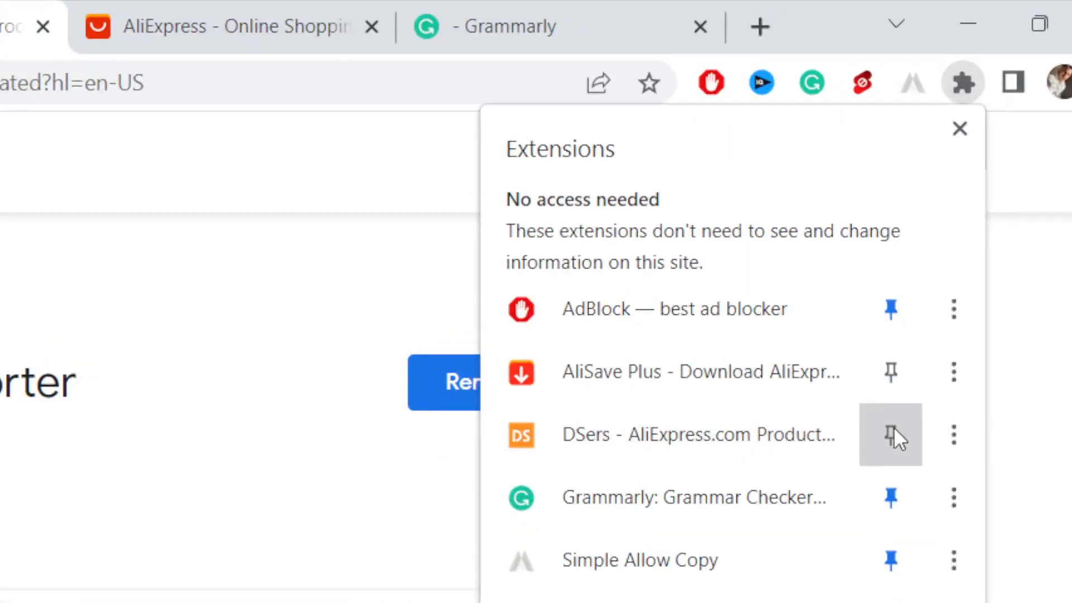
click(892, 433)
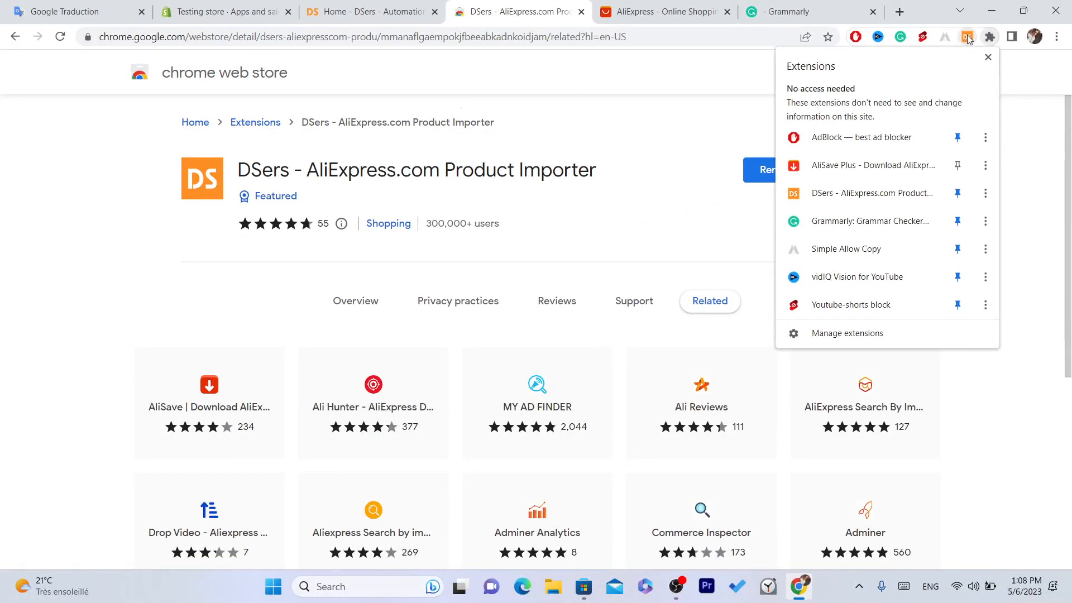
click(990, 38)
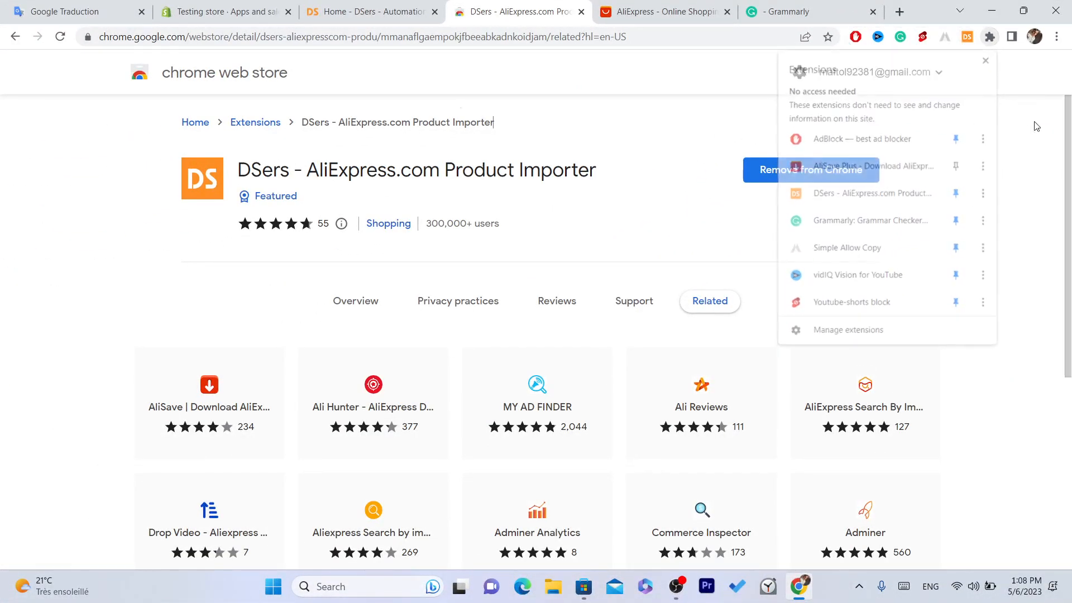
Open the DSers extension popup and follow its DSers login link
click(966, 37)
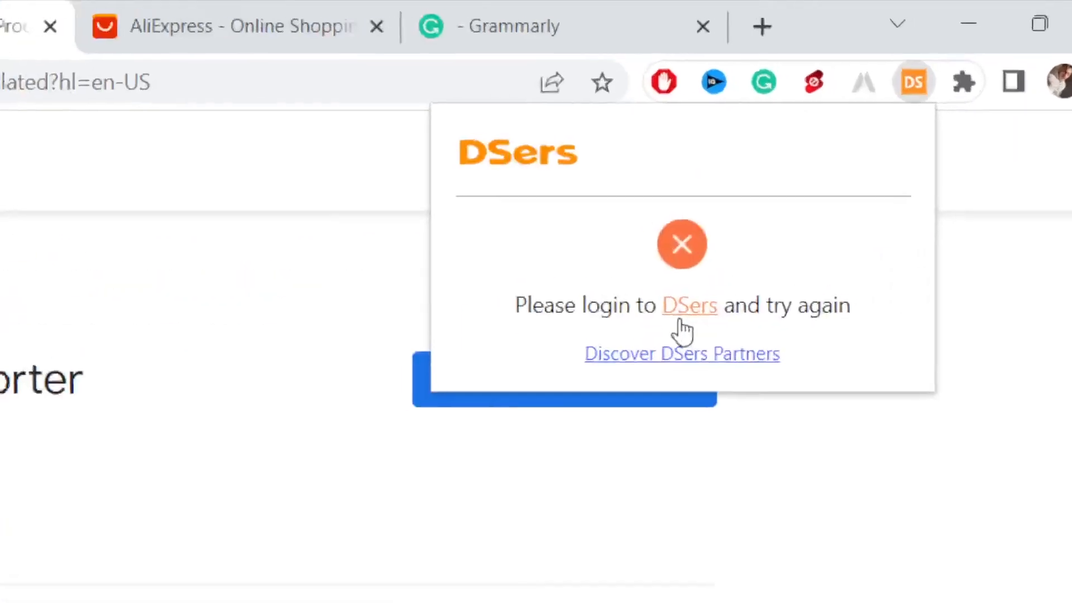
drag(510, 298, 854, 282)
click(856, 291)
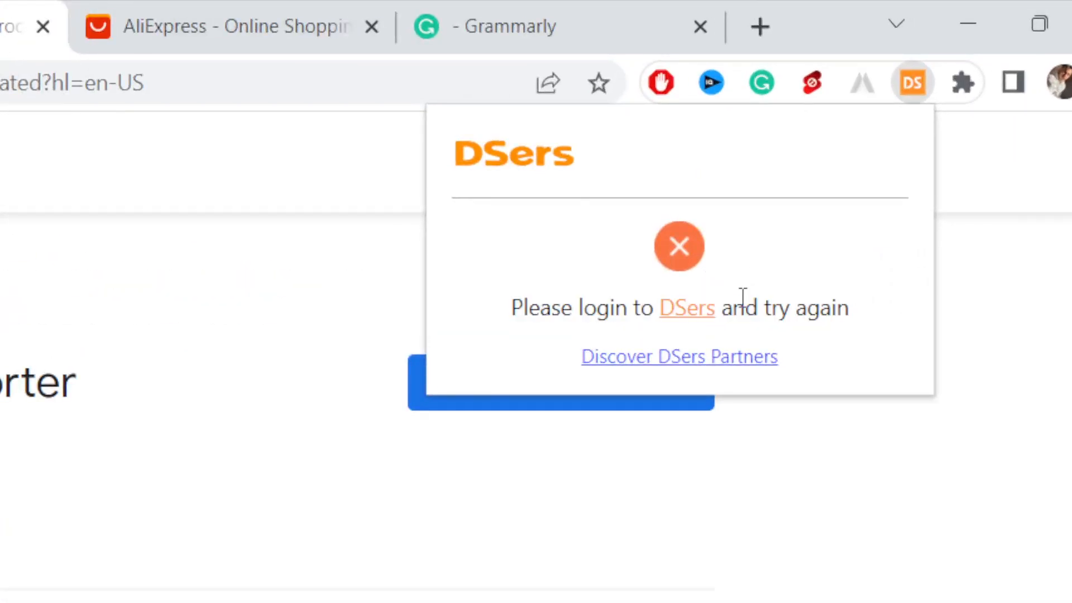
click(664, 309)
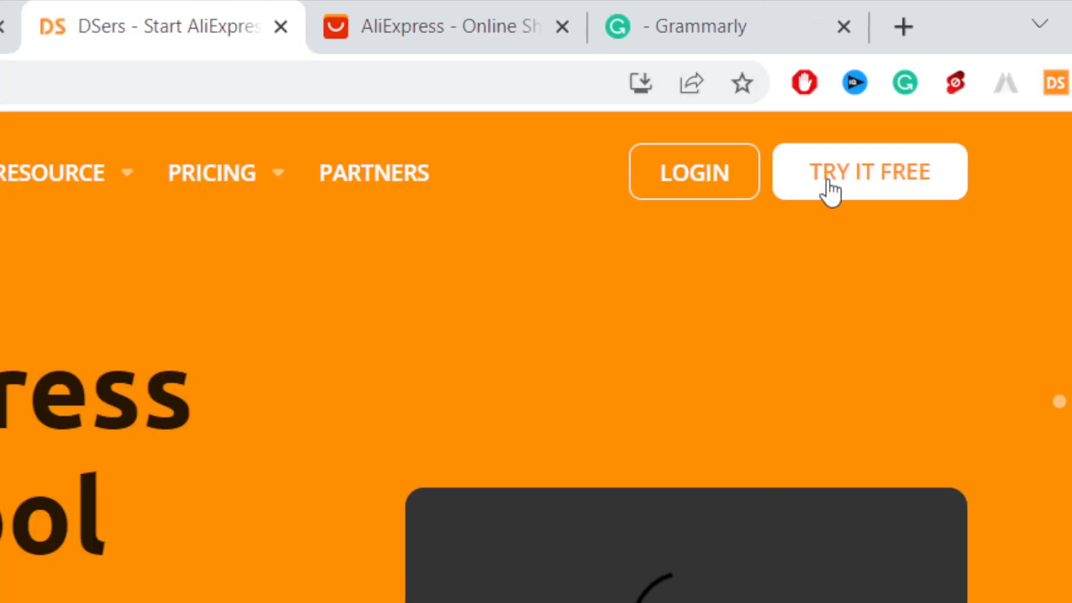
Log in to DSers again and close the Authorization Updates dialog
click(645, 180)
click(301, 70)
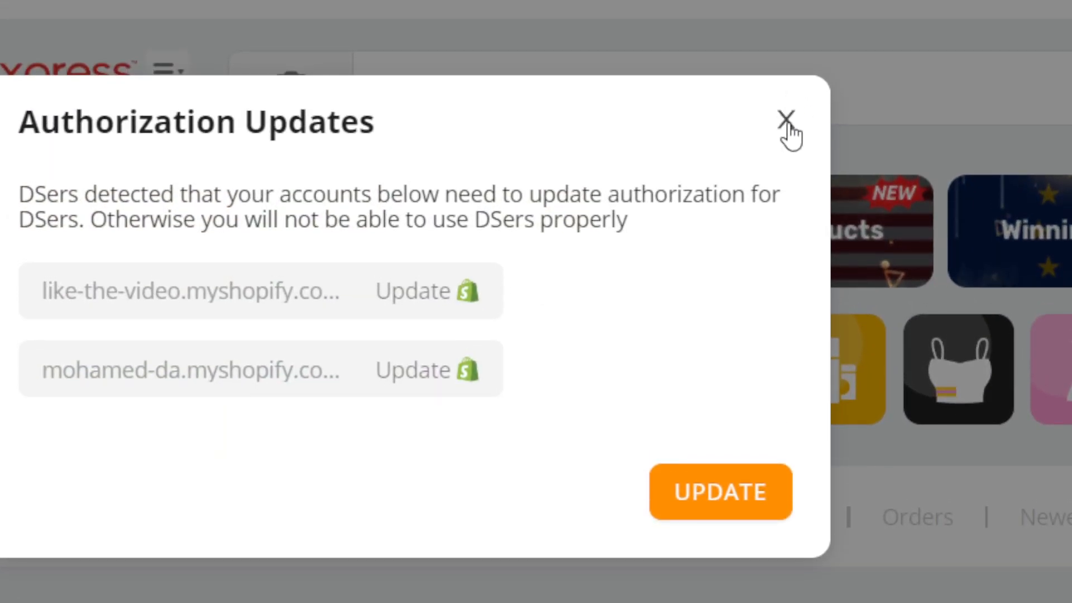
click(785, 118)
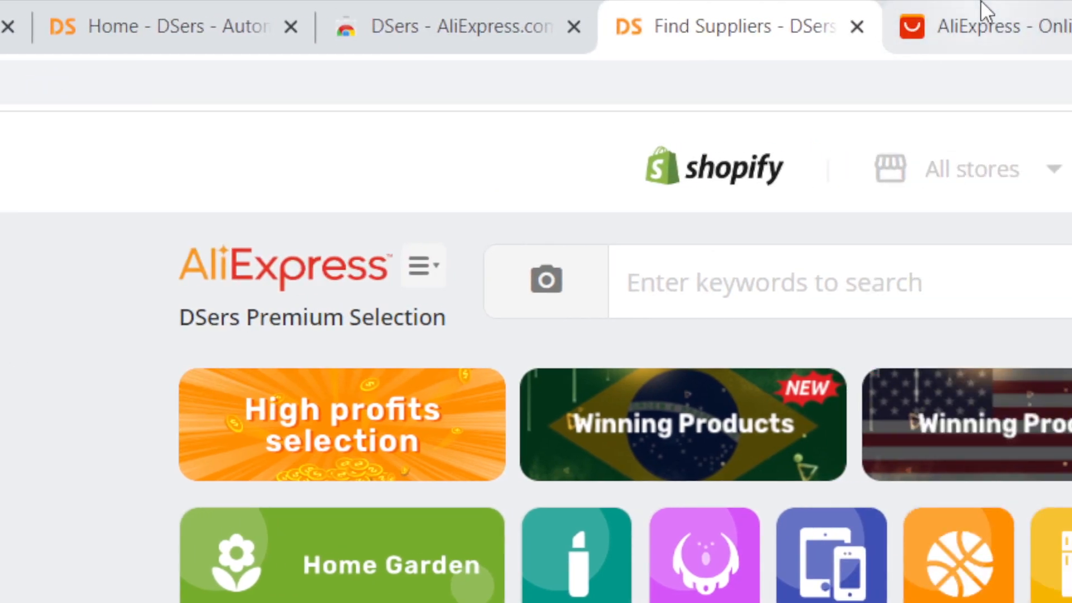
Switch to the AliExpress tab and open the Custom Name DIY leather phone case product
click(981, 11)
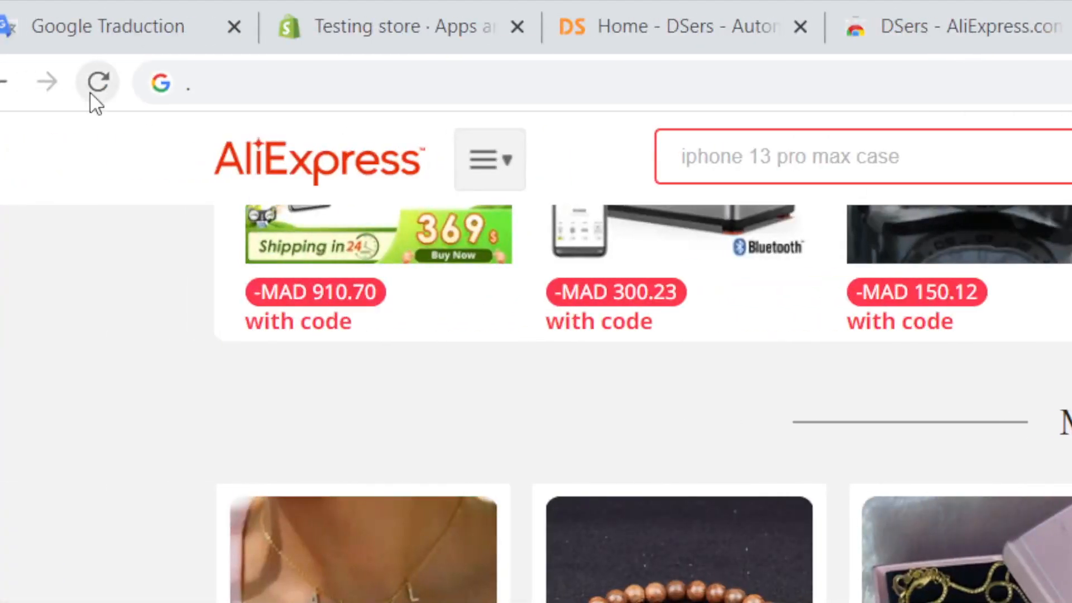
click(99, 81)
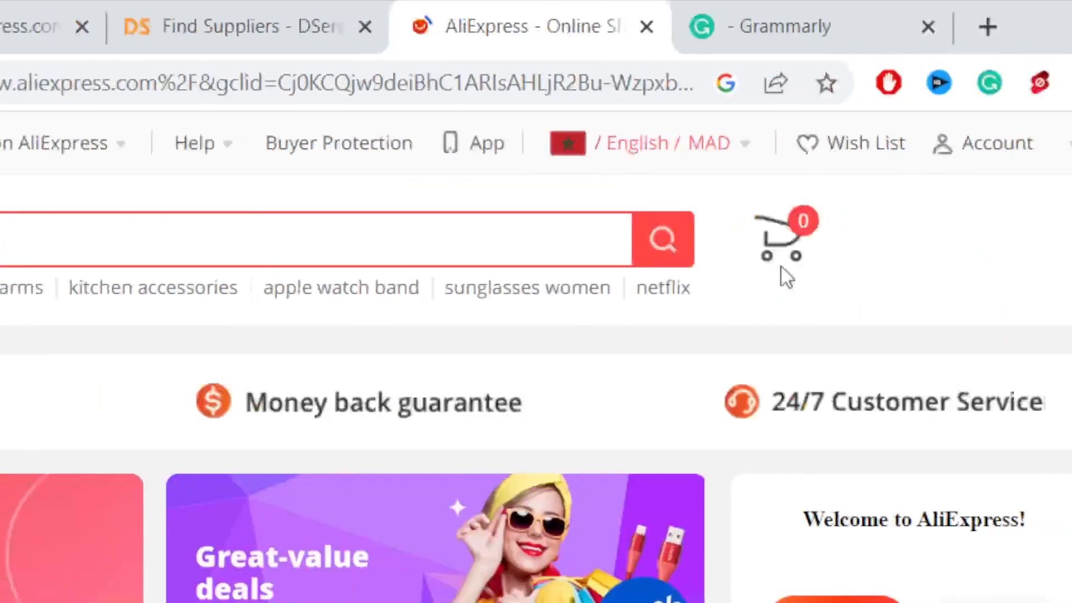
drag(1068, 335, 1067, 291)
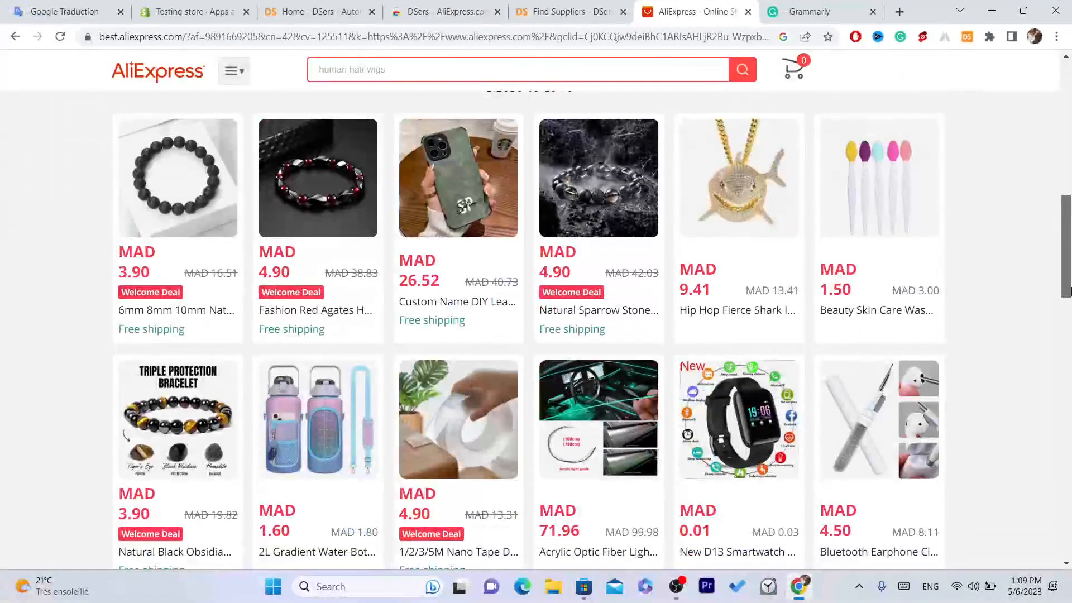
click(429, 180)
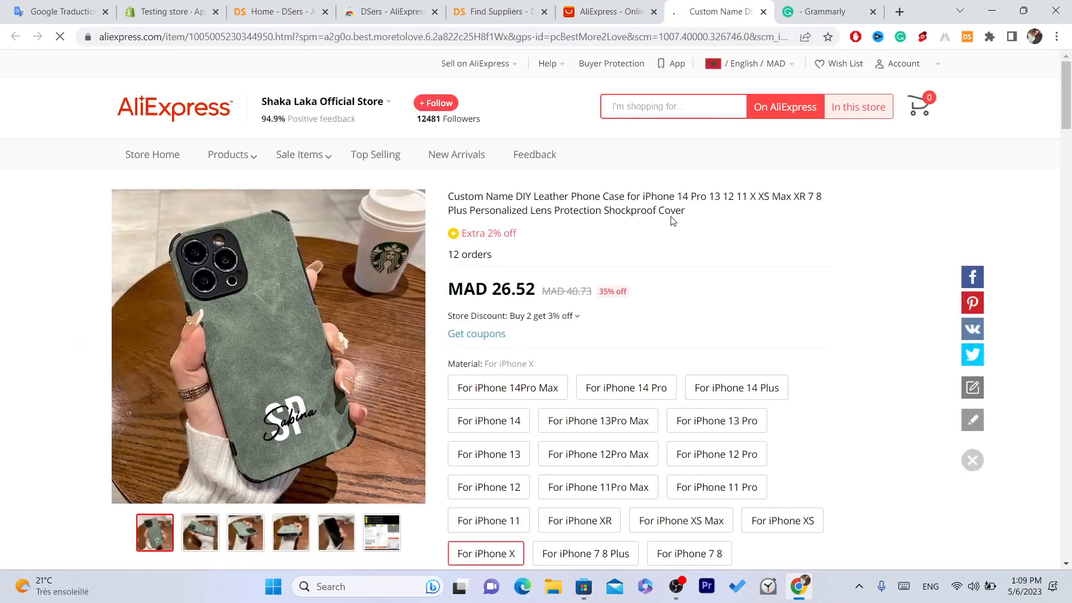
Import the phone case into DSers with the Add to DSers button on the product page
drag(1067, 85, 1070, 162)
scroll(1071, 161, down, 1)
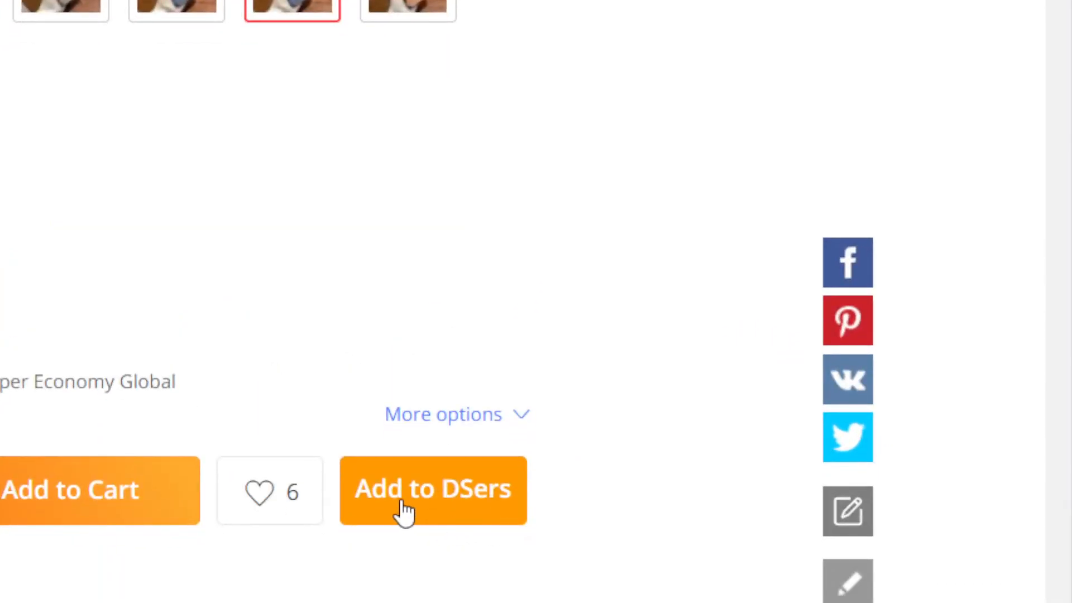
click(398, 496)
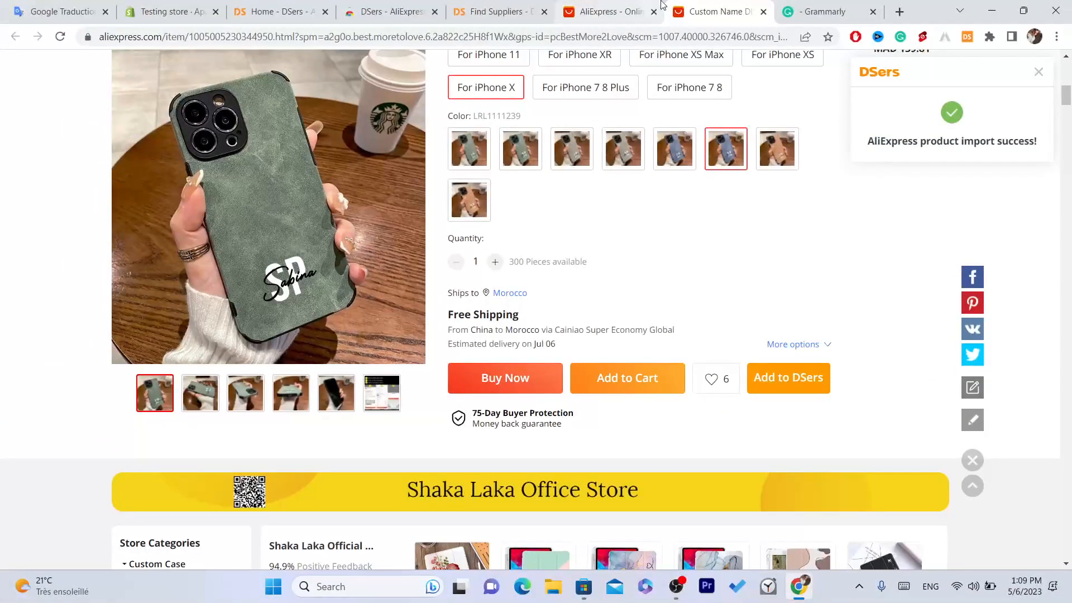
Return to the DSers tab and open the Import List
click(498, 7)
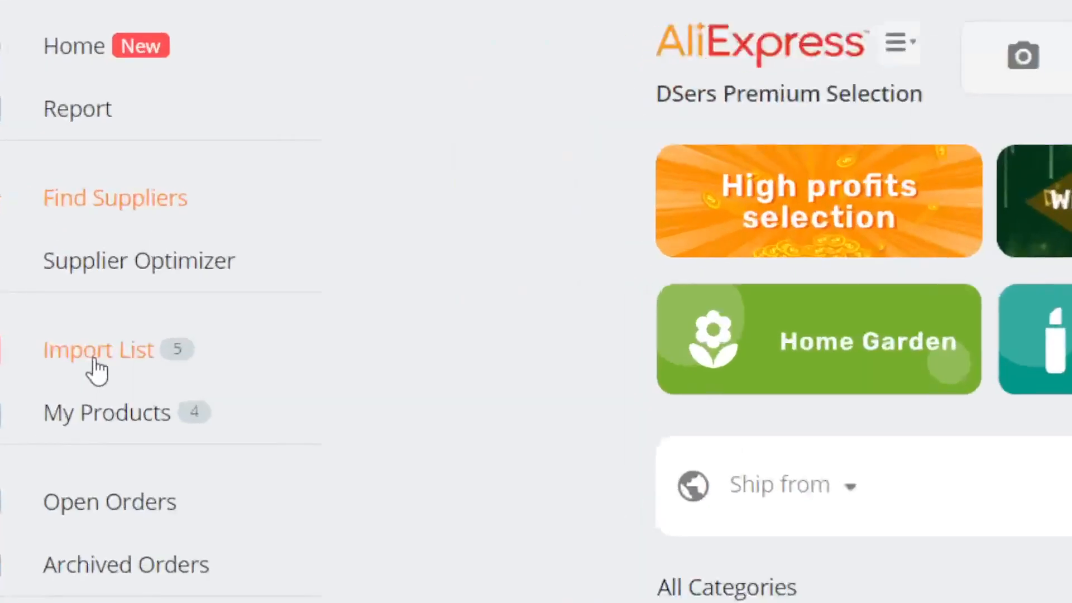
click(114, 262)
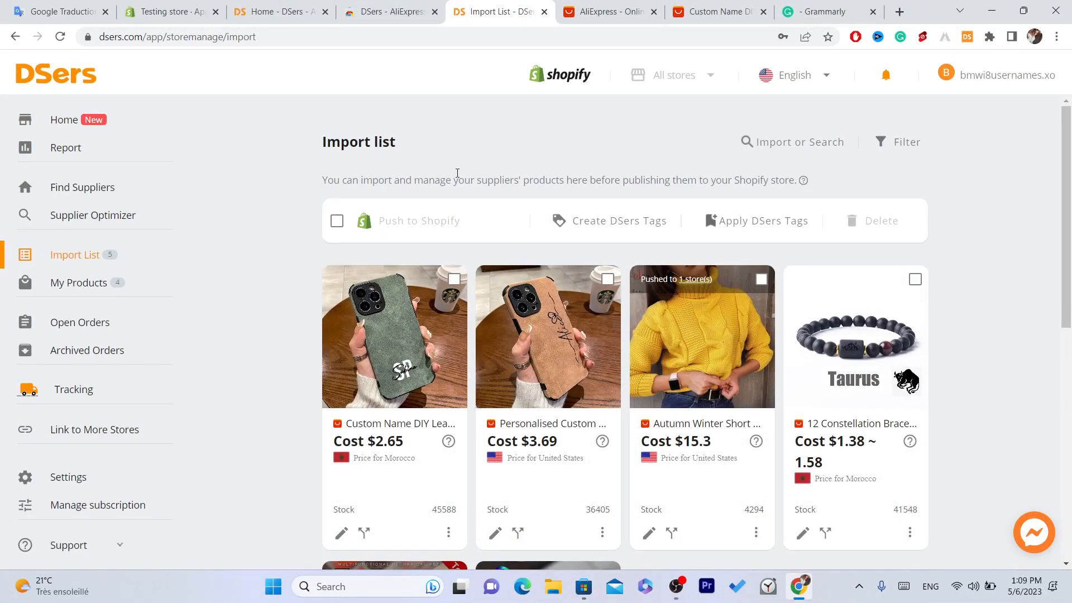
mouse_move(385, 350)
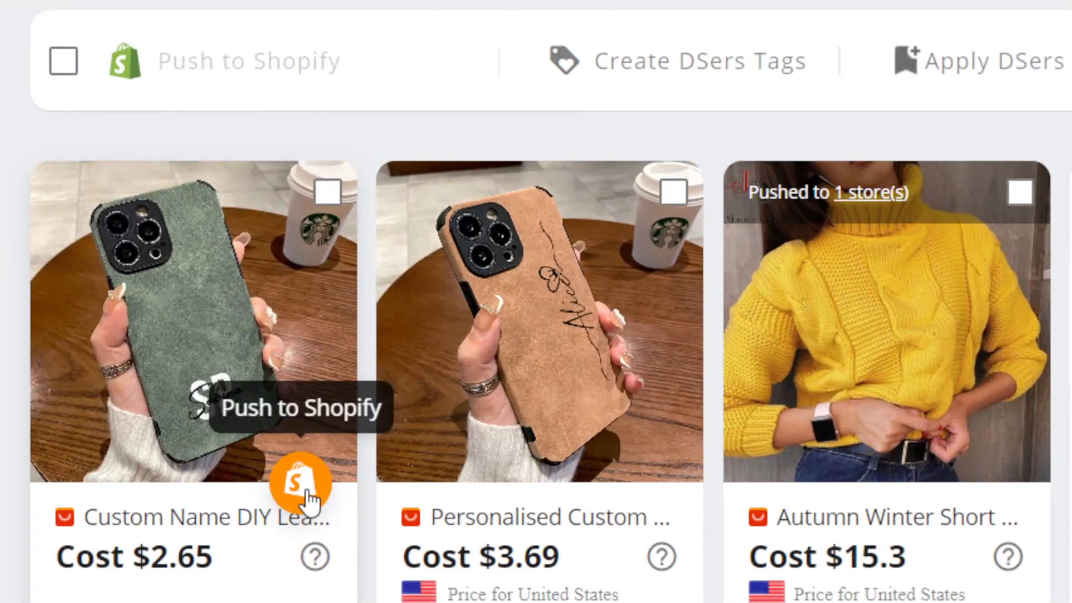
Push the phone case to Shopify, selecting the like-the-video.myshopify.com store and enabling Also publish to Online Store
click(306, 497)
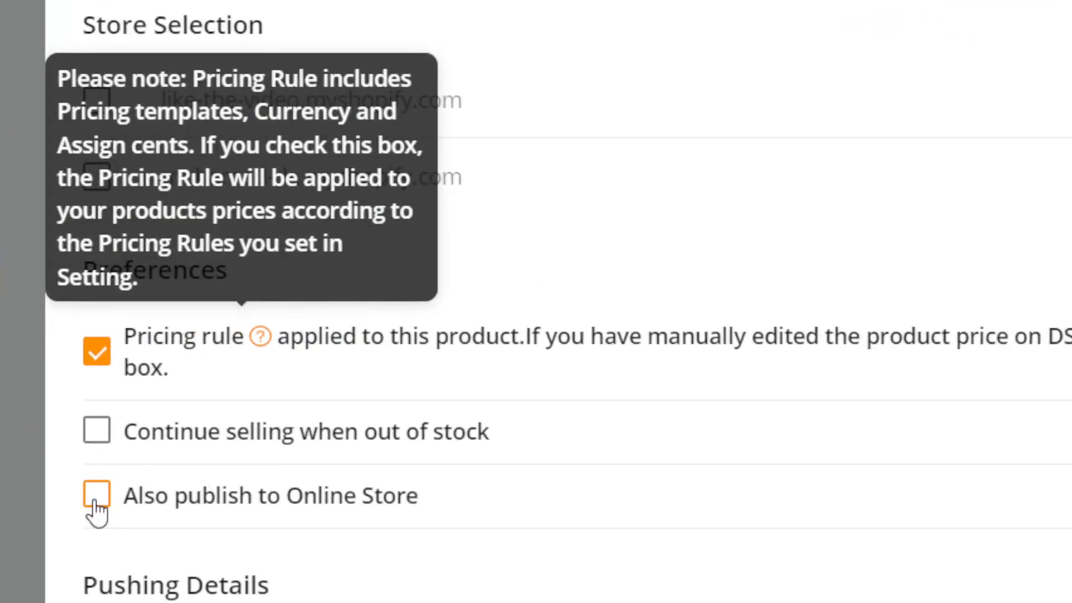
click(255, 393)
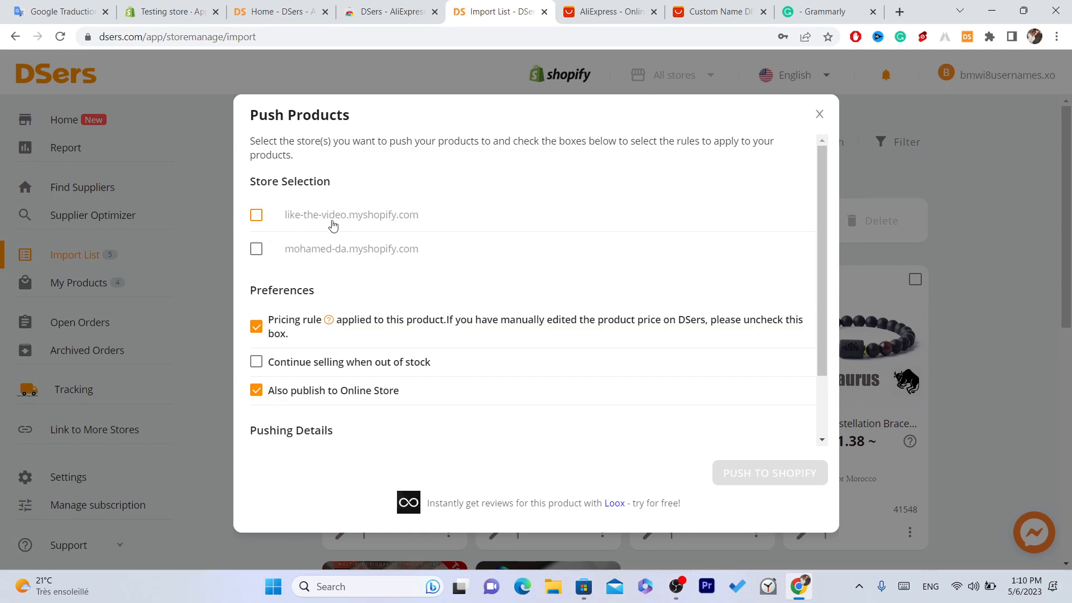
click(255, 217)
click(254, 217)
click(253, 218)
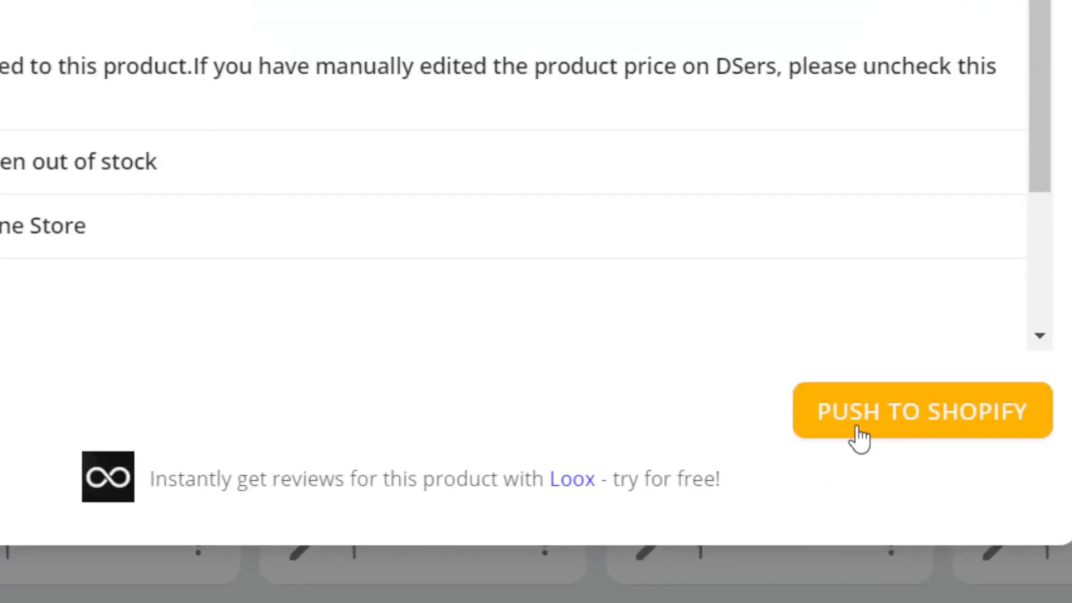
click(858, 435)
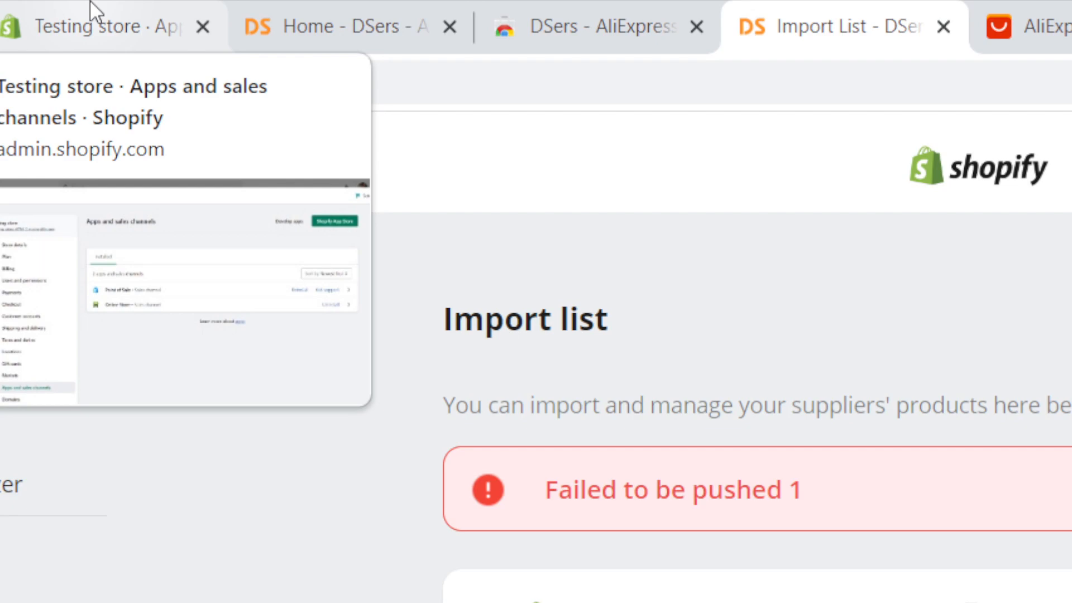
Switch to the Shopify admin tab, close the apps window and open the store's Products page
click(91, 9)
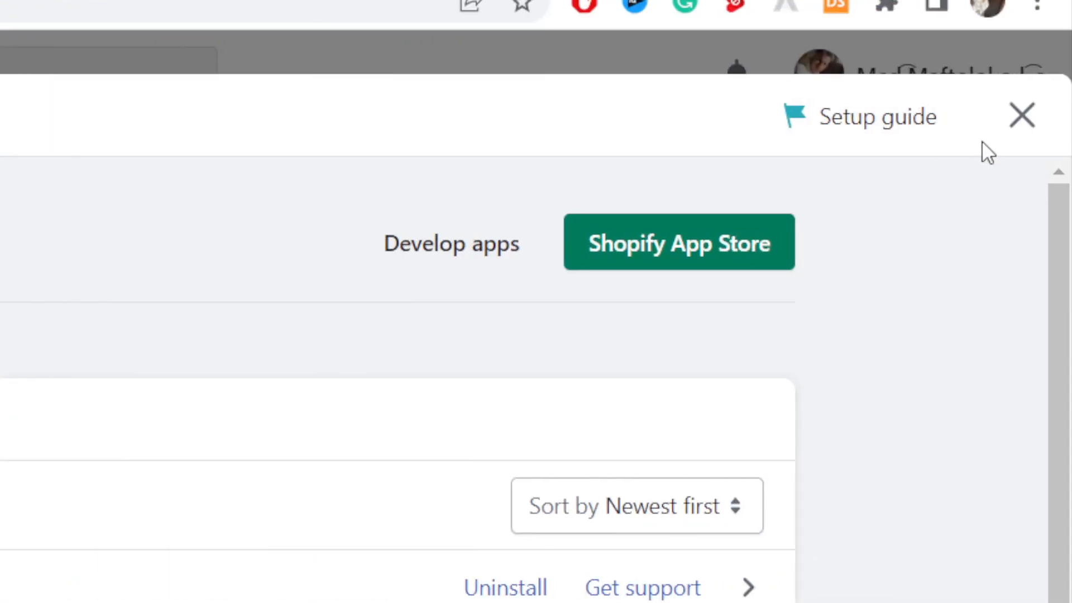
click(1038, 114)
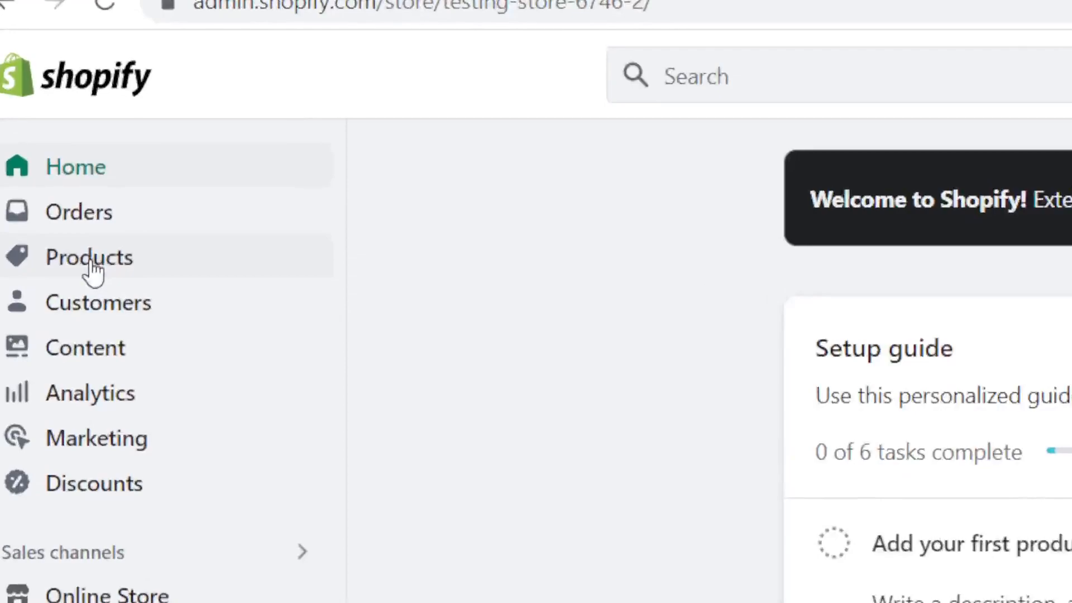
click(53, 155)
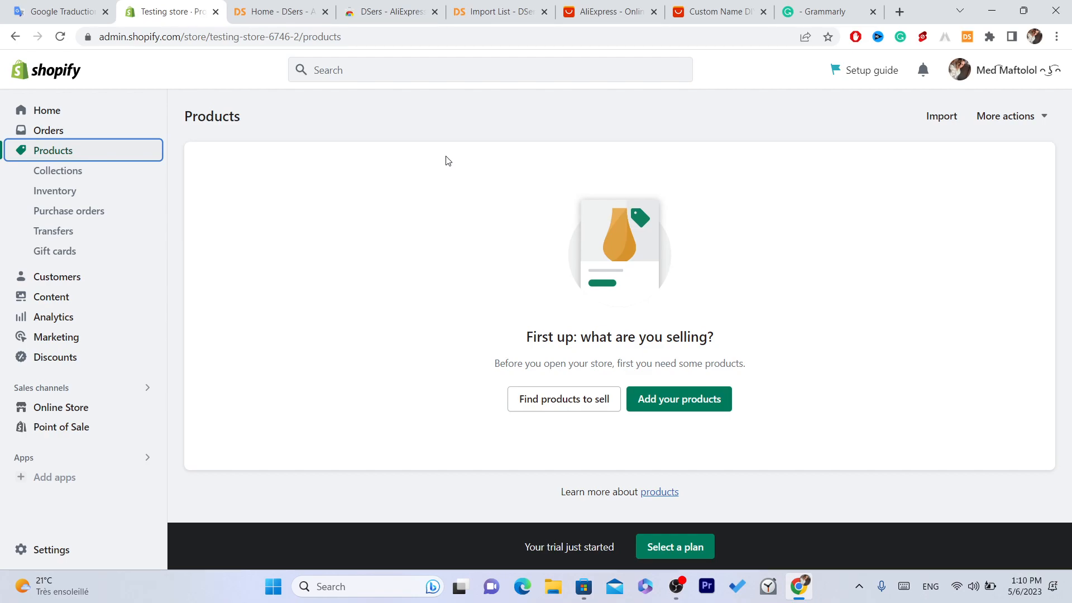
click(381, 39)
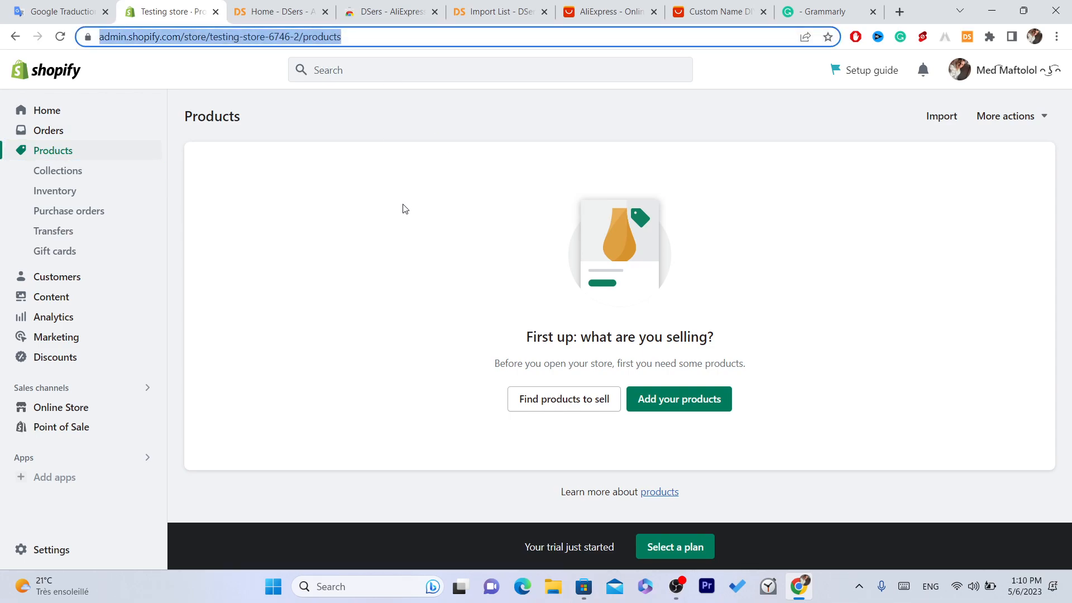